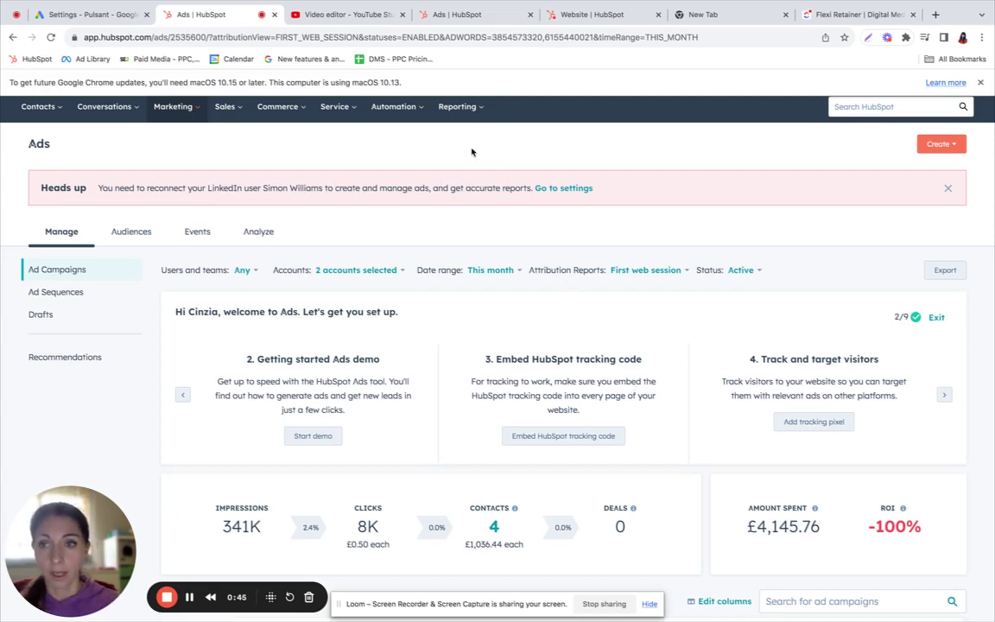
# Open the Ads Events list to view the Google lifecycle-stage conversion events and their synced counts
pyautogui.click(183, 107)
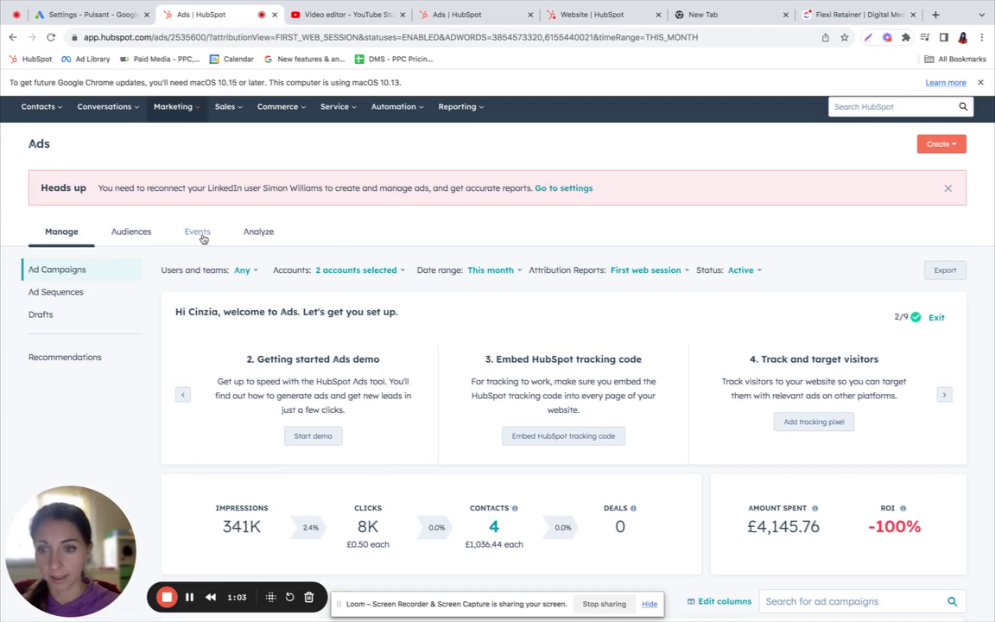
pyautogui.click(198, 233)
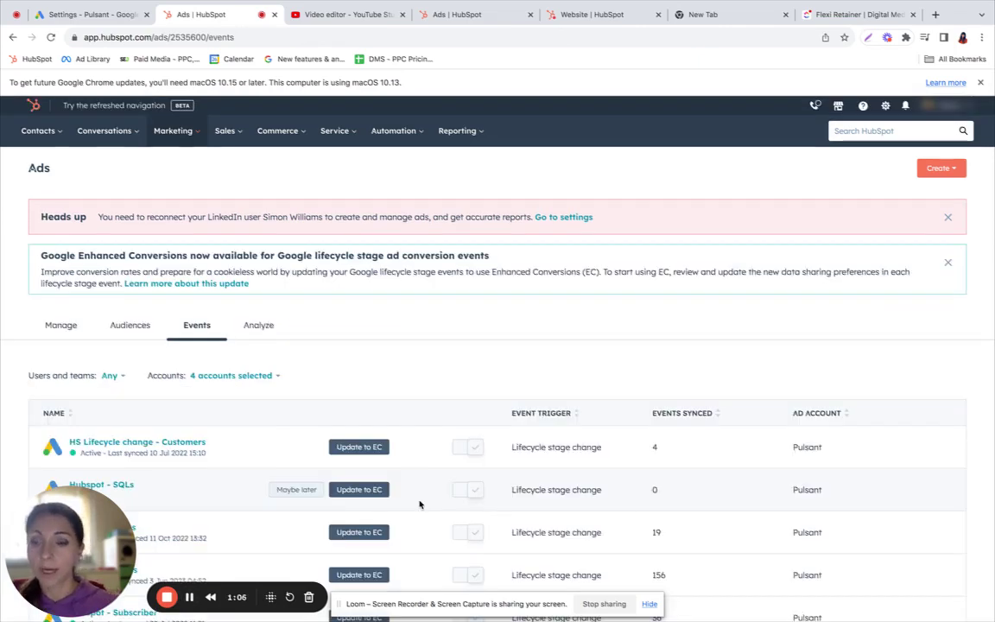
pyautogui.scroll(-2, 420, 504)
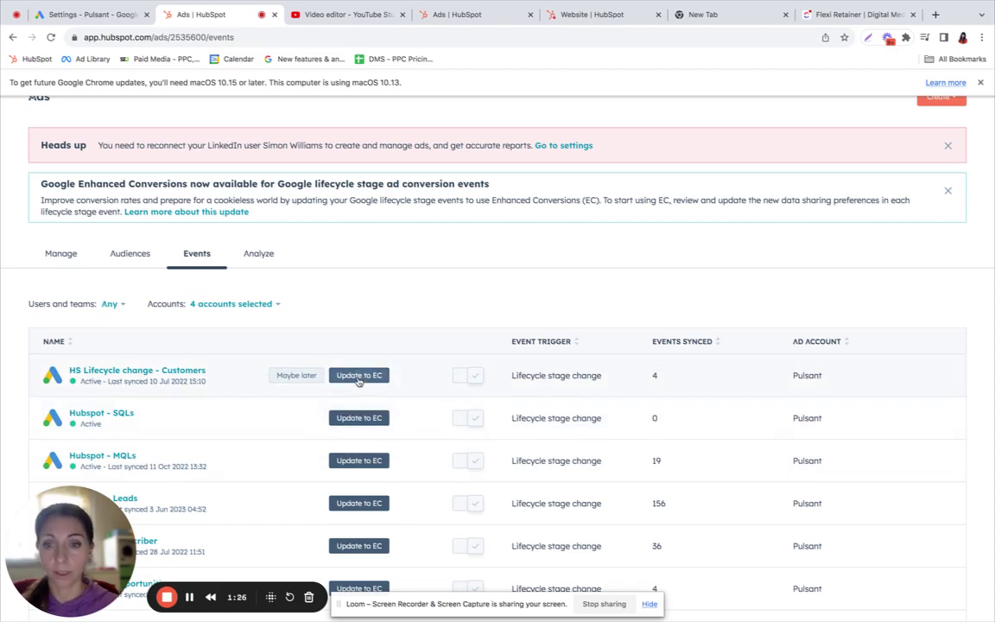
pyautogui.moveTo(359, 447)
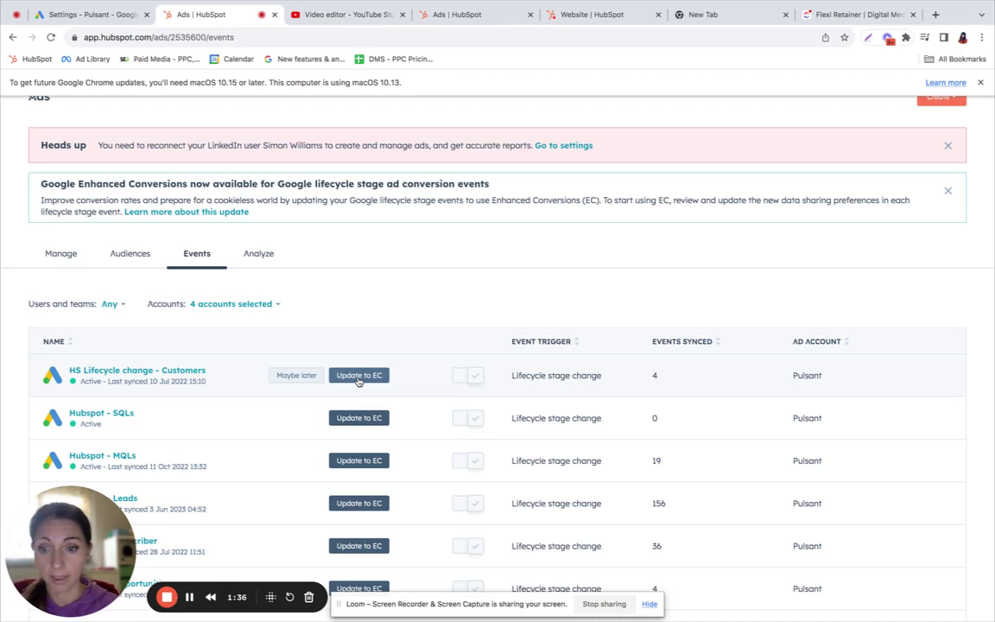
# Set the HS Lifecycle change - Customers event's consent property to Agreement, with Yes as consent
pyautogui.click(358, 377)
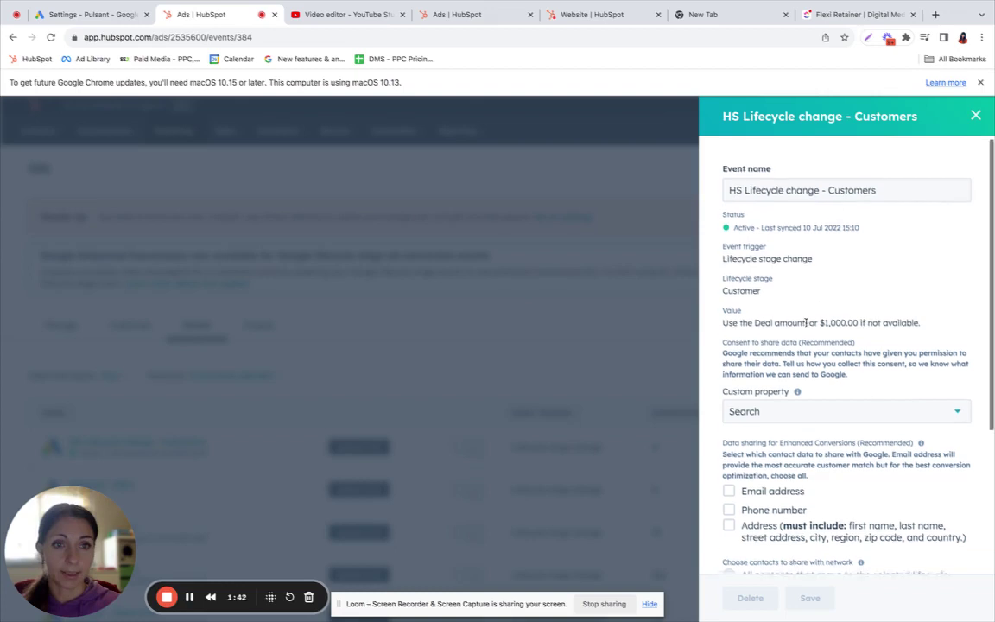
pyautogui.scroll(-3, 799, 311)
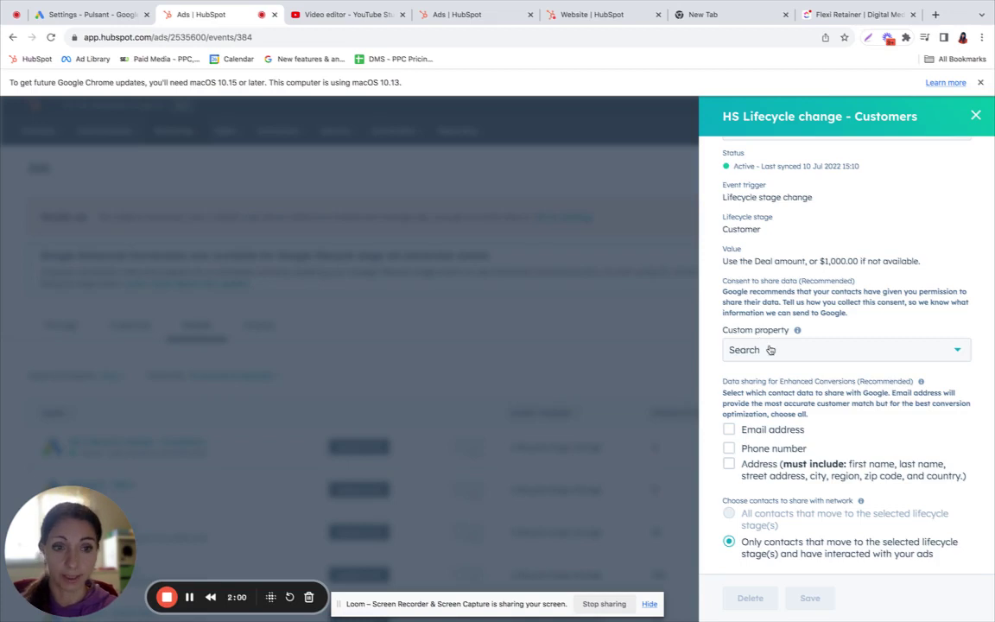
pyautogui.click(769, 351)
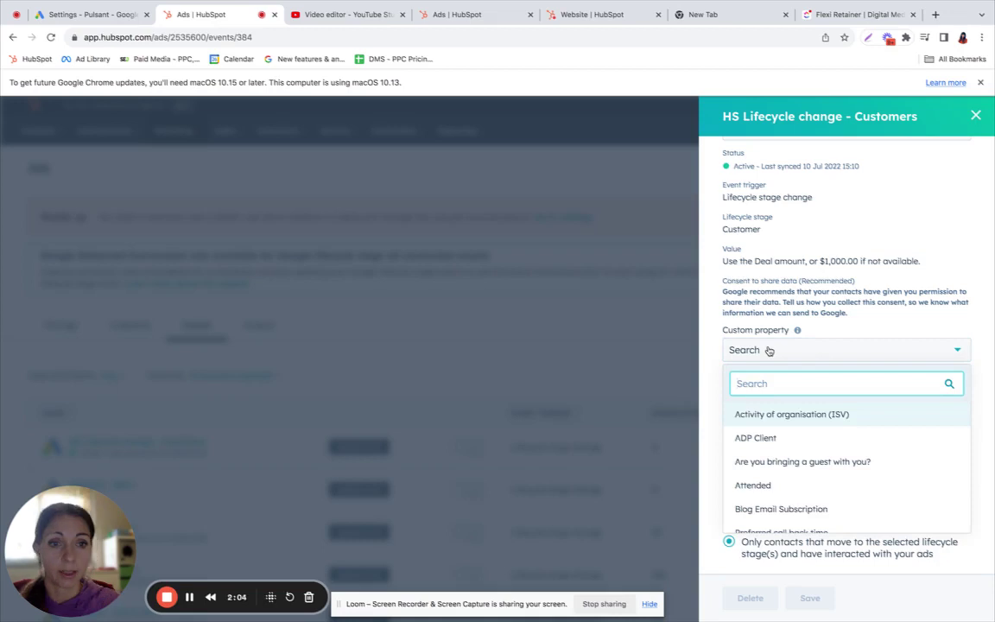
pyautogui.scroll(-2, 775, 434)
pyautogui.scroll(-2, 776, 435)
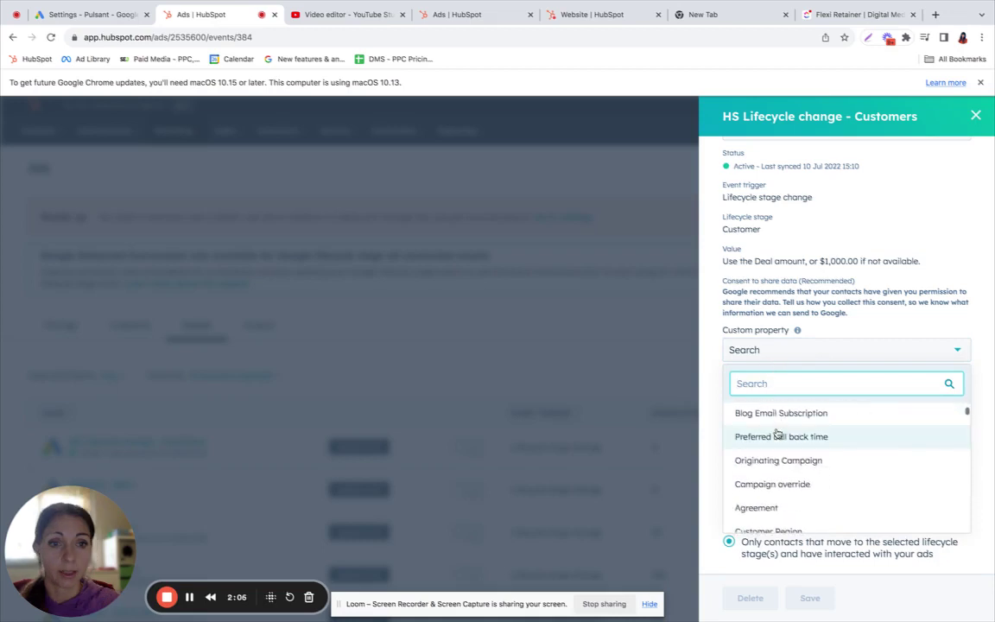
pyautogui.scroll(-1, 760, 436)
pyautogui.click(757, 484)
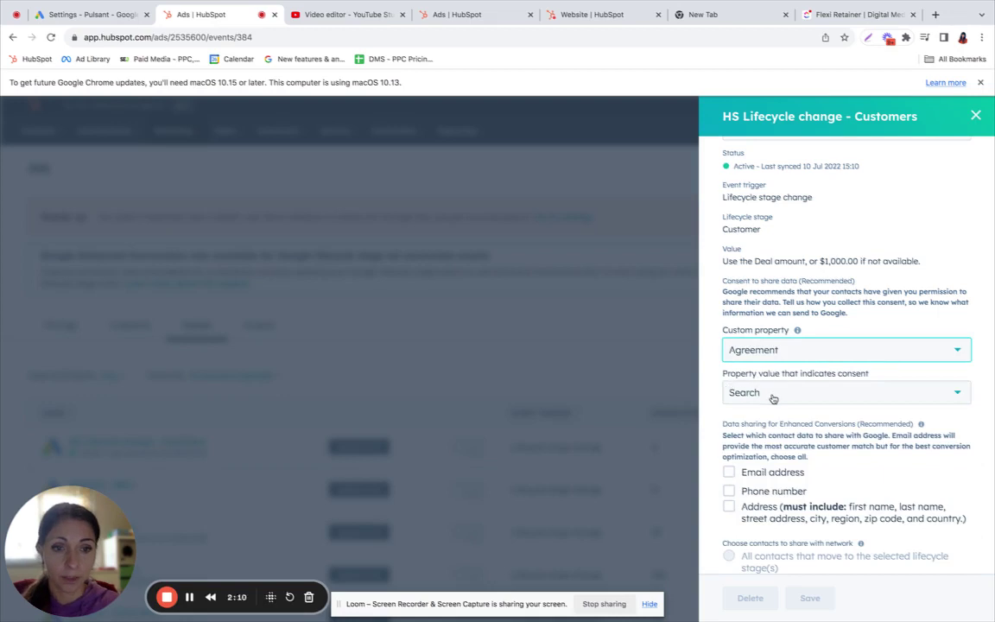
pyautogui.click(773, 396)
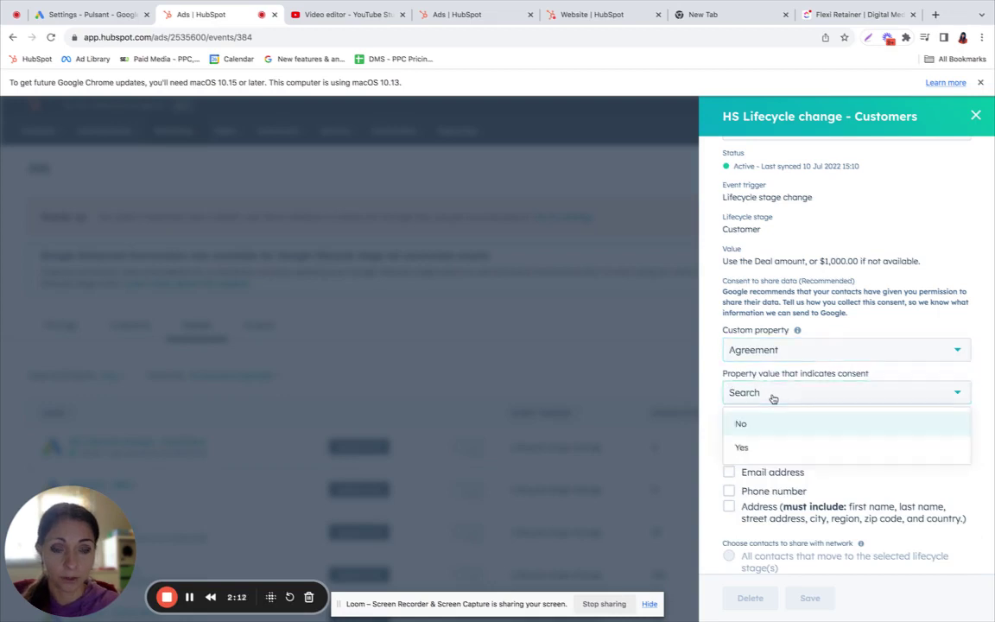
pyautogui.click(760, 448)
# Tick Email address, Phone number and Address under Enhanced Conversions data sharing
pyautogui.scroll(-3, 759, 451)
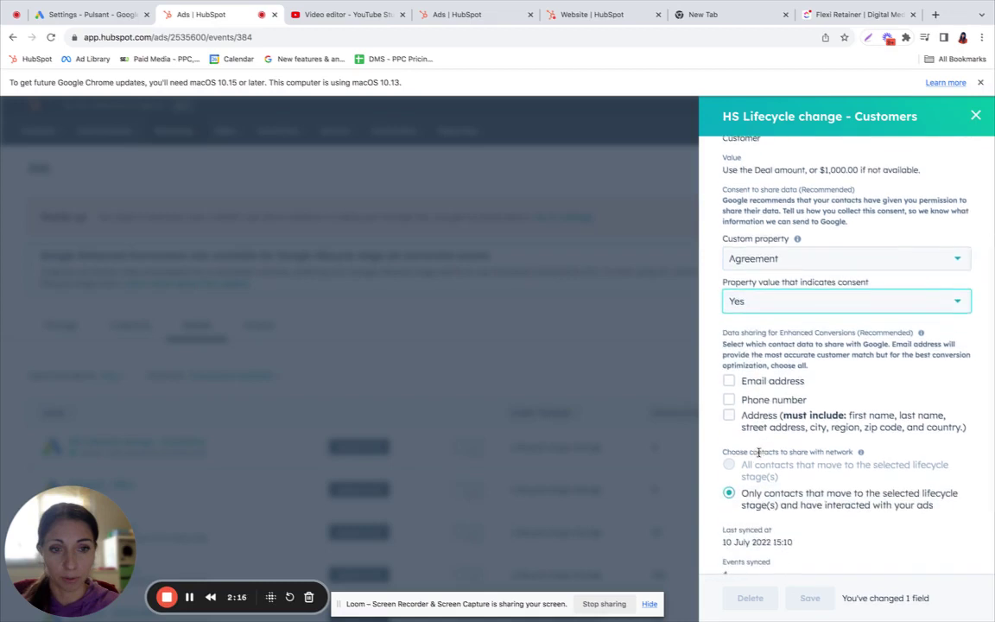
pyautogui.scroll(-1, 759, 456)
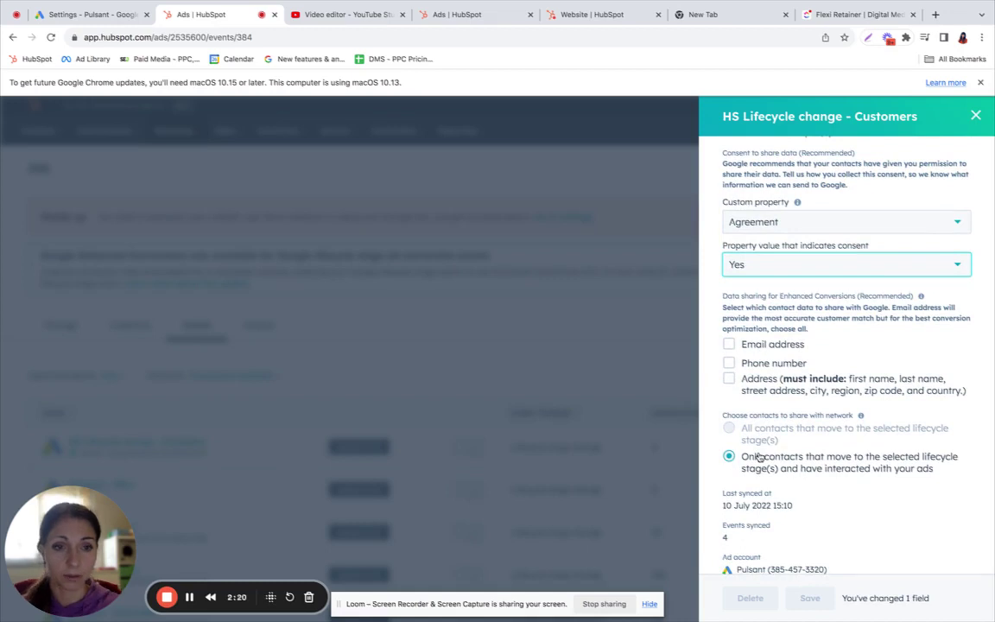
pyautogui.click(728, 344)
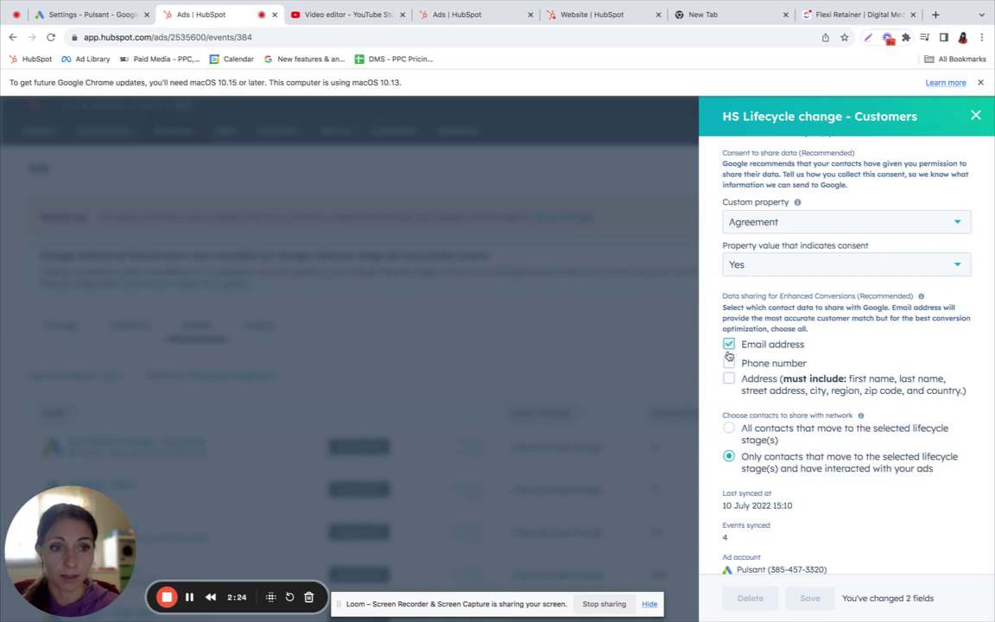
pyautogui.click(728, 363)
pyautogui.click(729, 380)
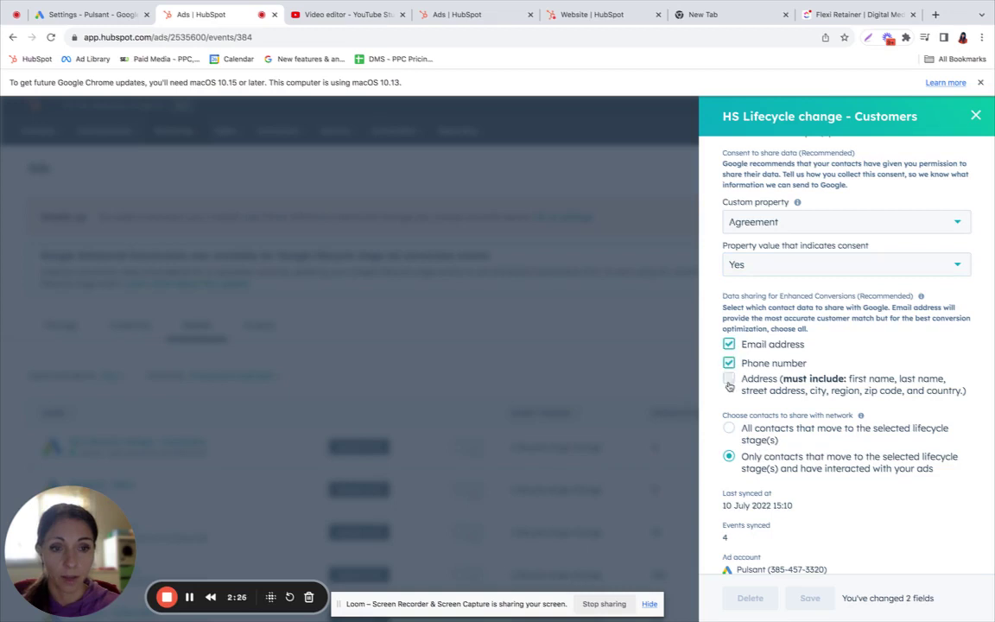
pyautogui.scroll(-1, 768, 412)
pyautogui.scroll(-1, 768, 414)
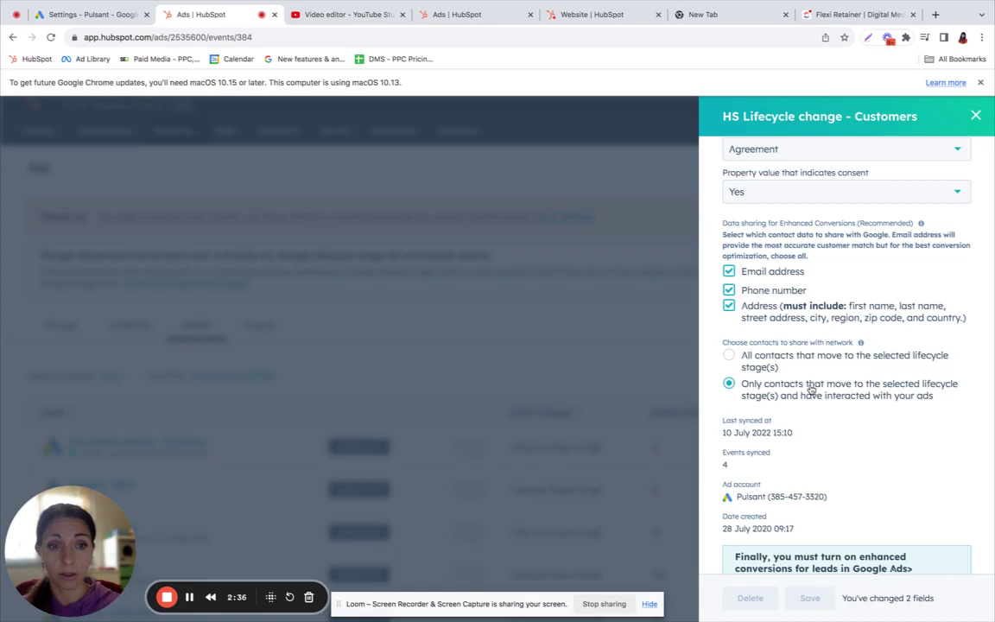
pyautogui.scroll(3, 810, 390)
pyautogui.scroll(2, 810, 390)
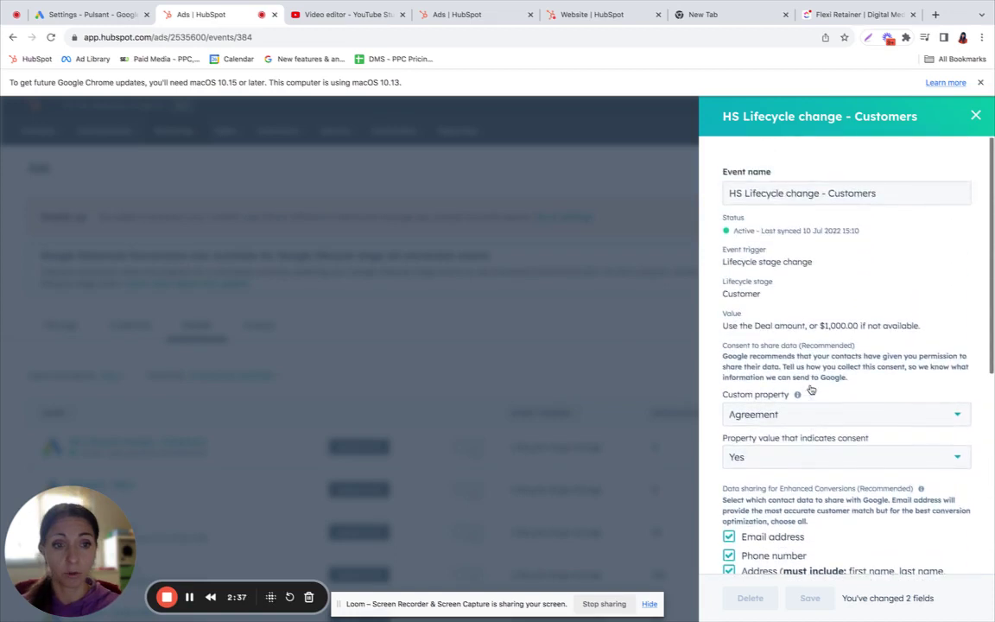
pyautogui.scroll(-1, 810, 390)
pyautogui.scroll(-3, 810, 390)
pyautogui.scroll(-1, 810, 390)
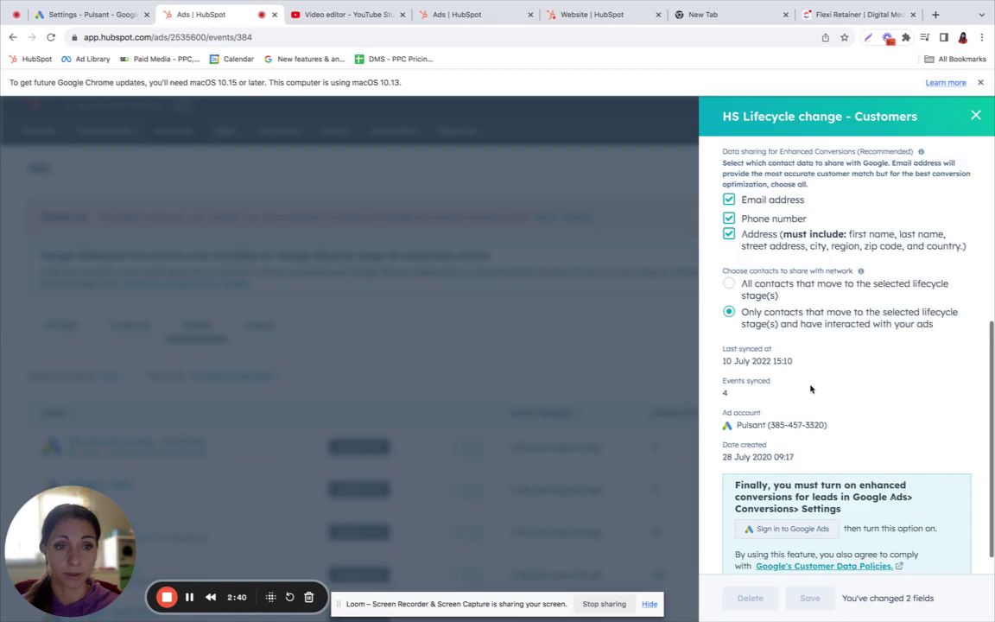
pyautogui.scroll(-1, 810, 390)
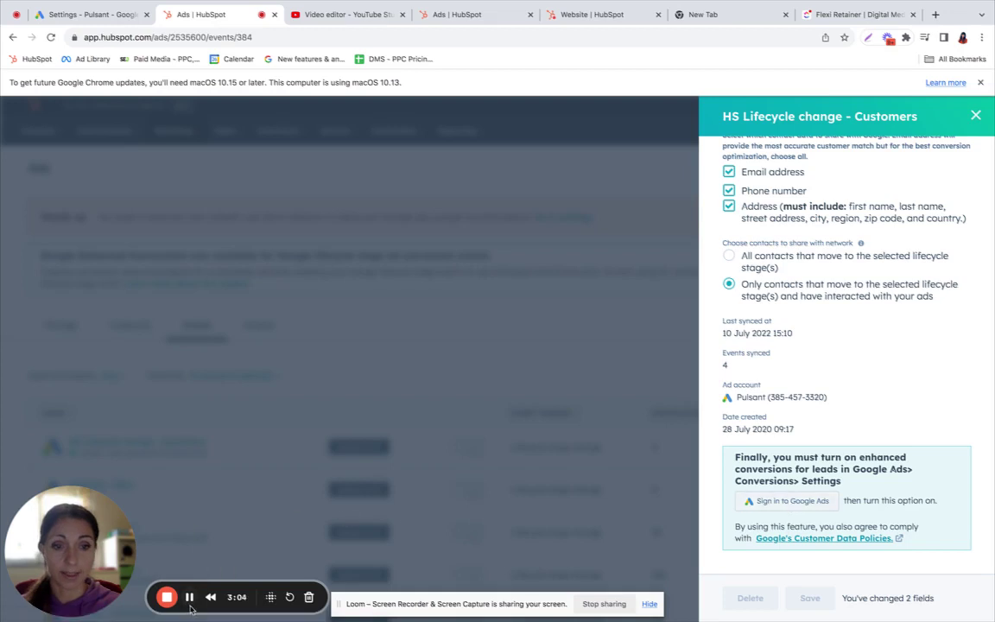
# In Google Ads conversion settings, enable enhanced conversions for leads using the Google tag method
pyautogui.hotkey('ctrl', 'shift', 'Tab')
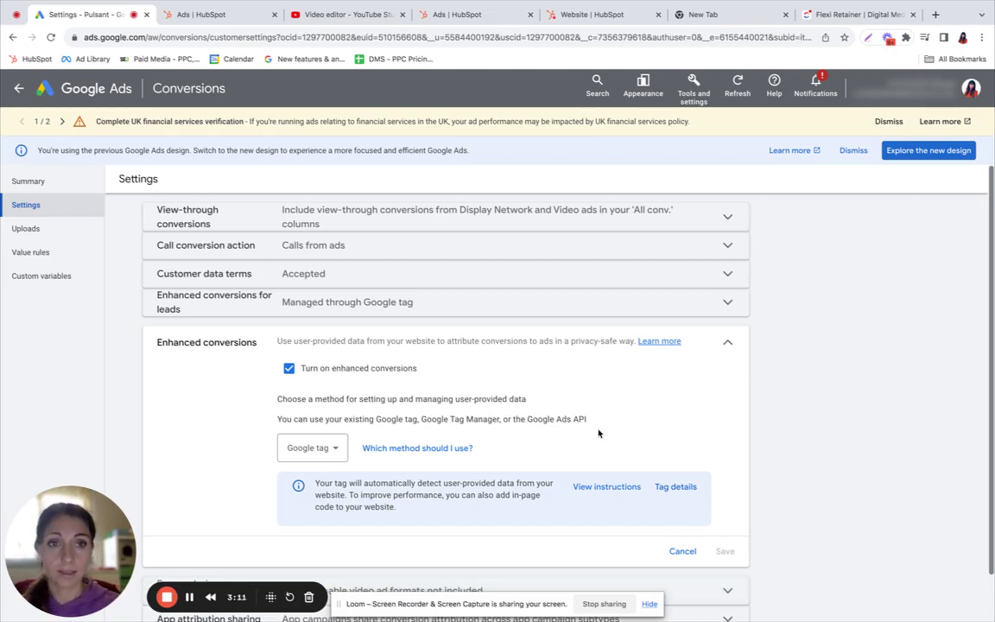
pyautogui.click(693, 96)
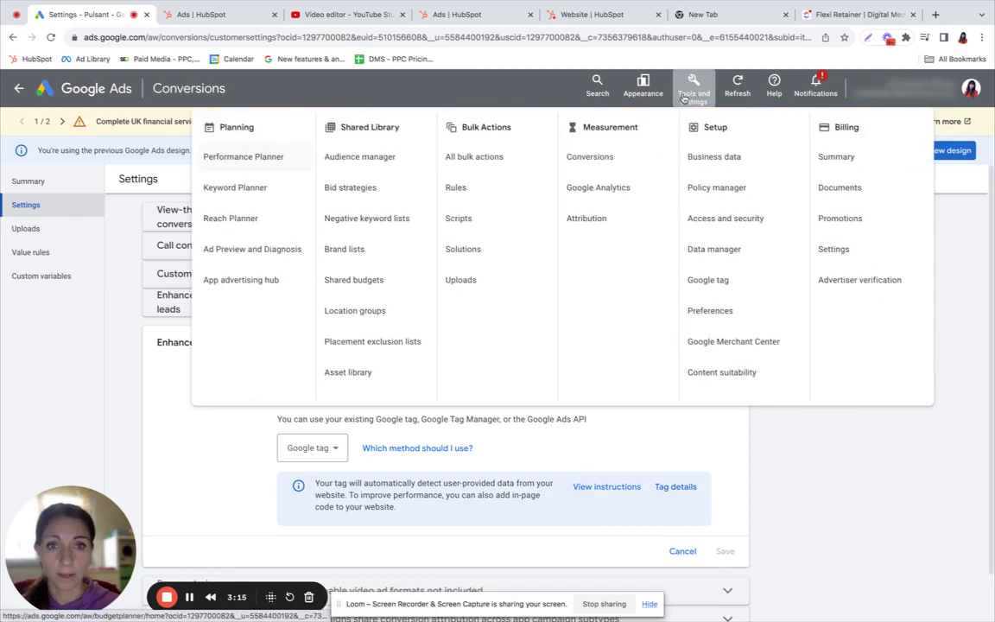
pyautogui.click(798, 468)
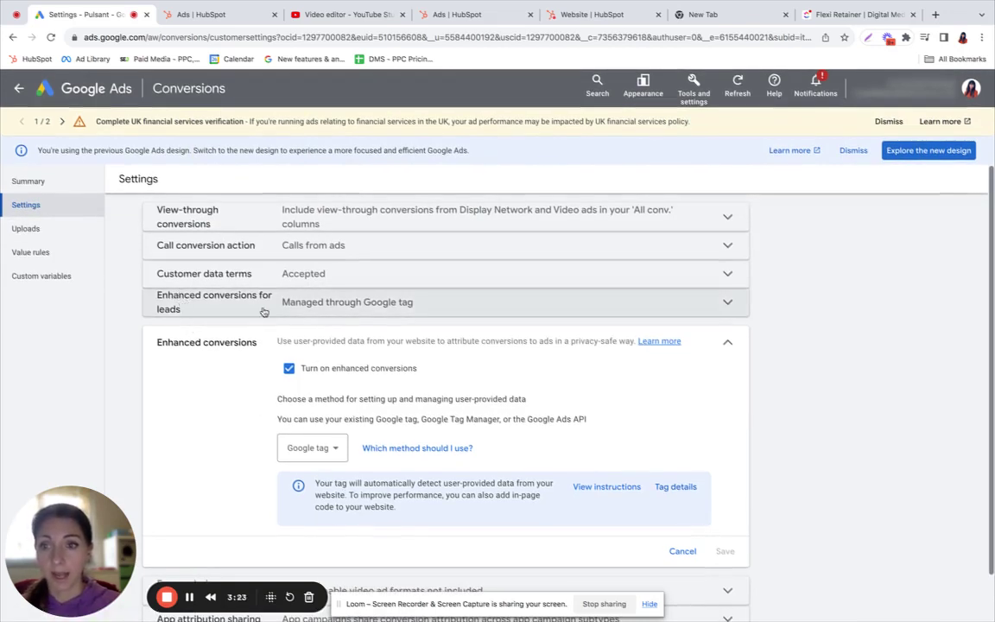
pyautogui.click(318, 302)
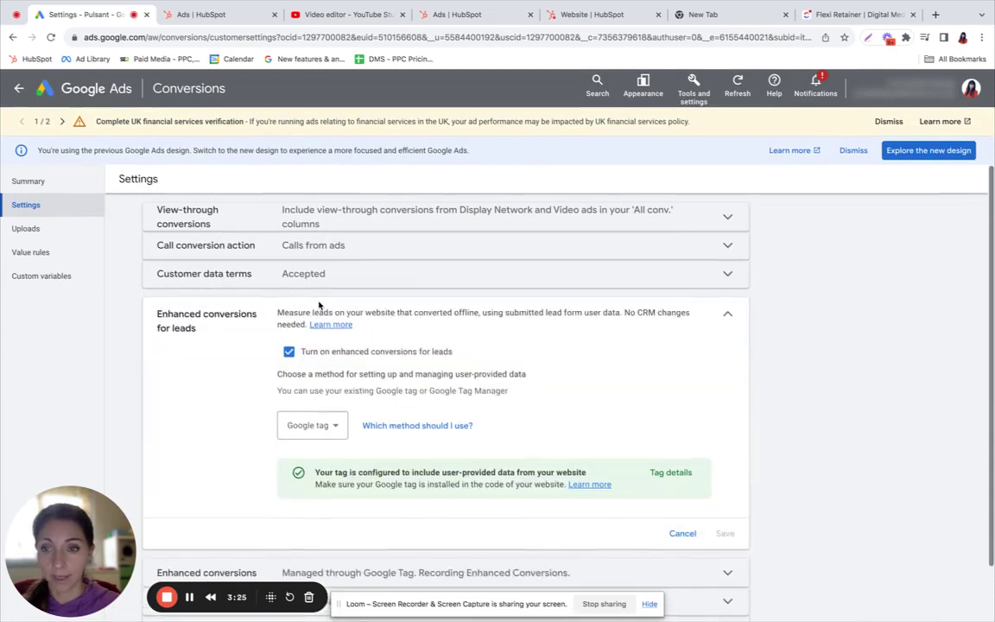
pyautogui.click(288, 352)
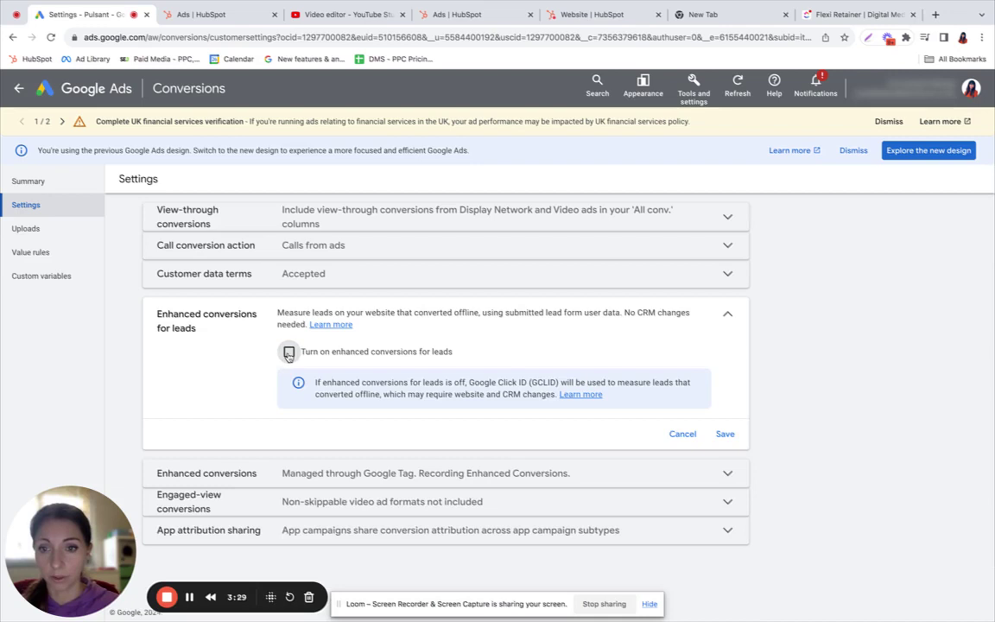
pyautogui.click(288, 352)
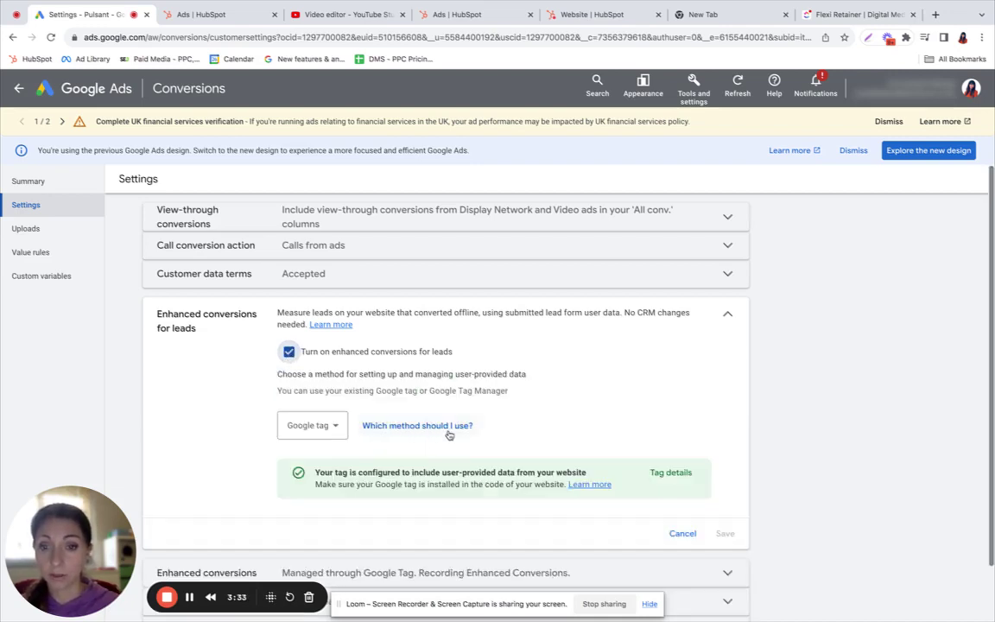
pyautogui.click(332, 426)
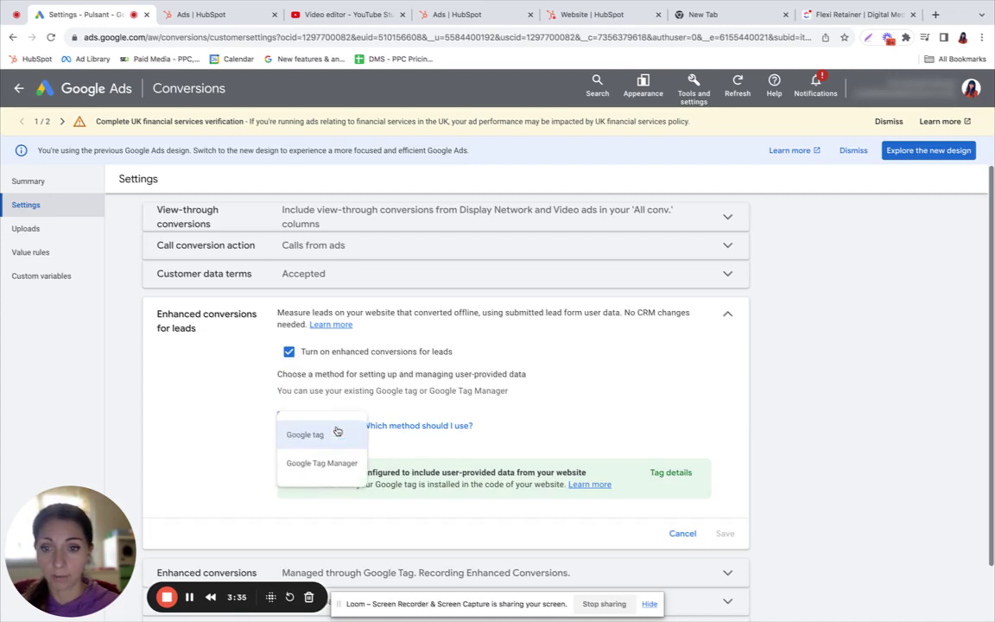
pyautogui.click(337, 432)
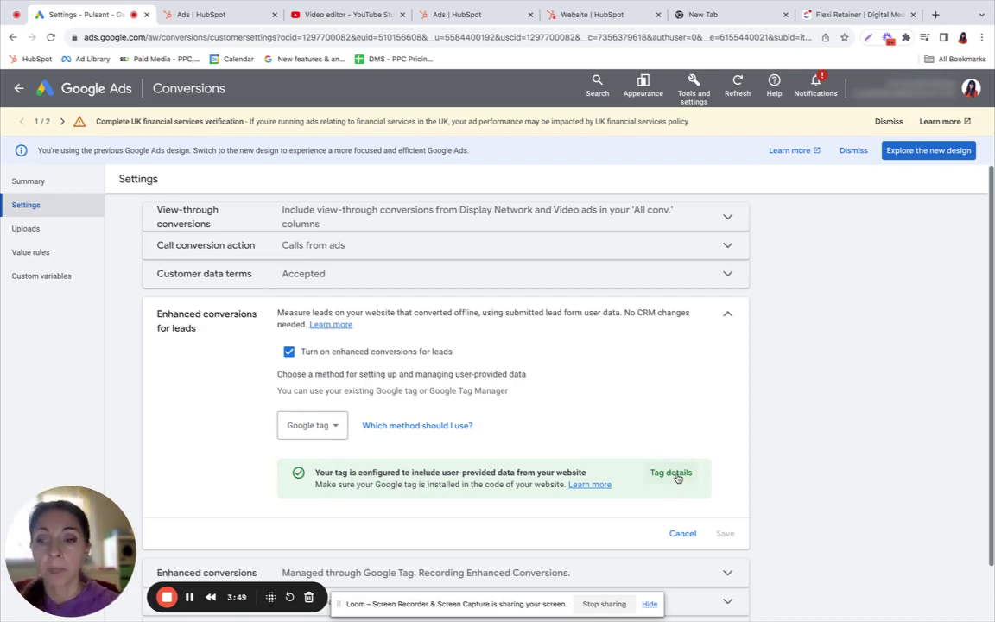
pyautogui.click(326, 426)
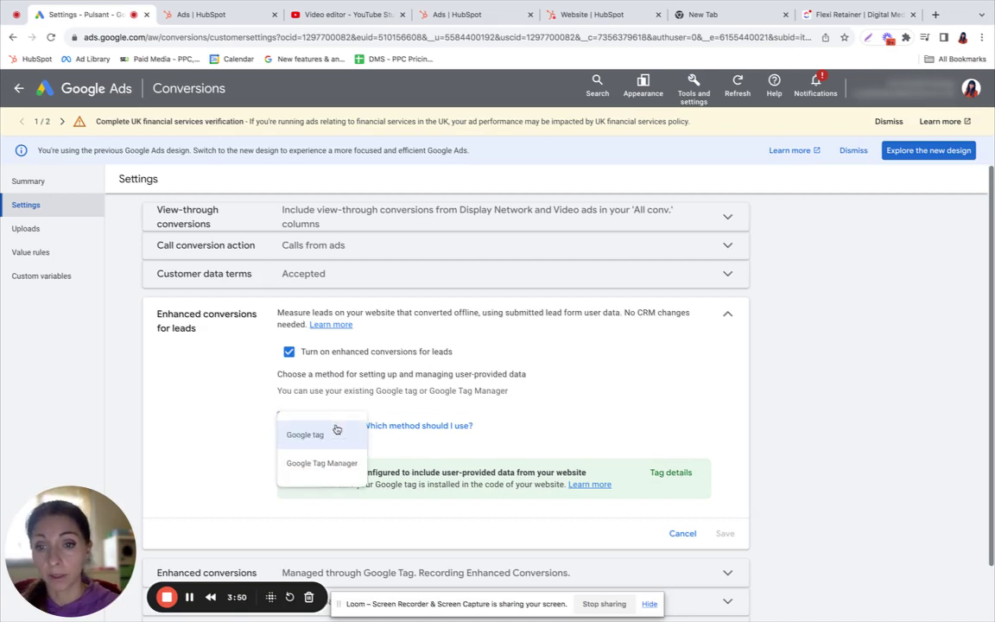
pyautogui.click(581, 434)
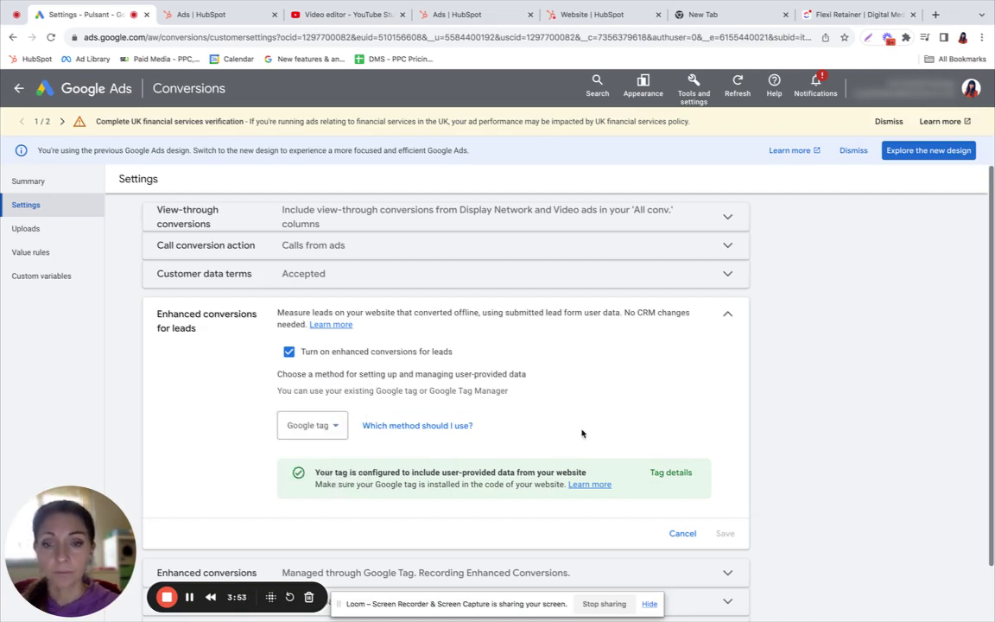
pyautogui.scroll(-1, 581, 434)
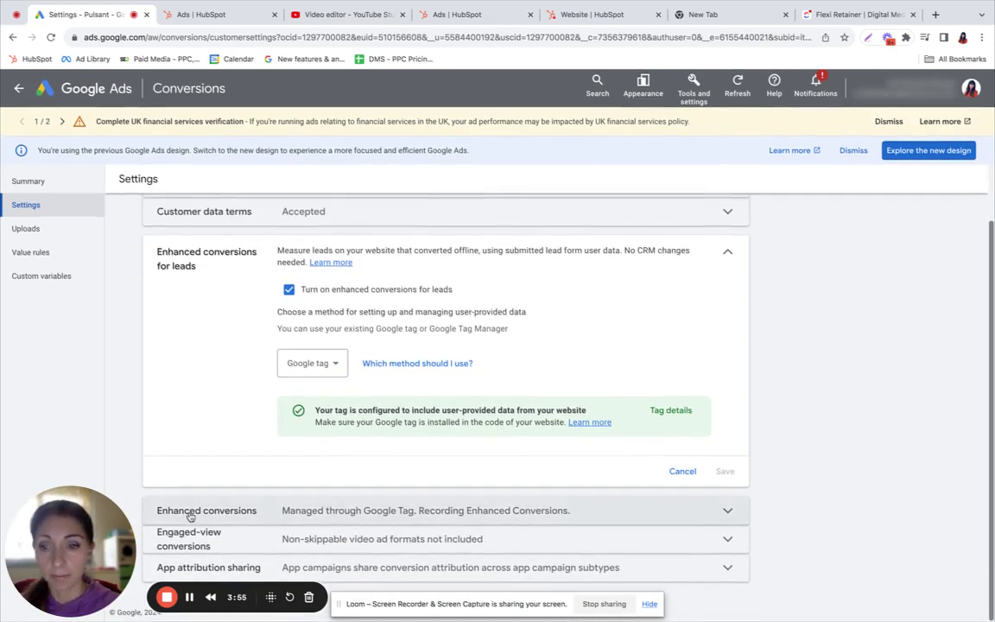
# Expand Enhanced conversions, re-toggle it on, and review the setup methods without choosing one
pyautogui.click(278, 518)
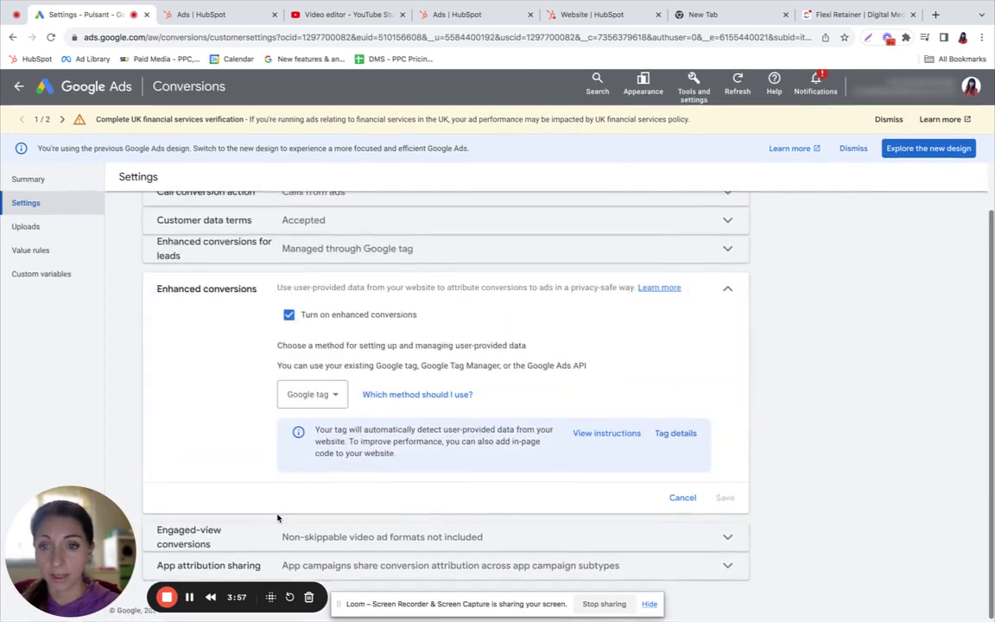
pyautogui.click(286, 318)
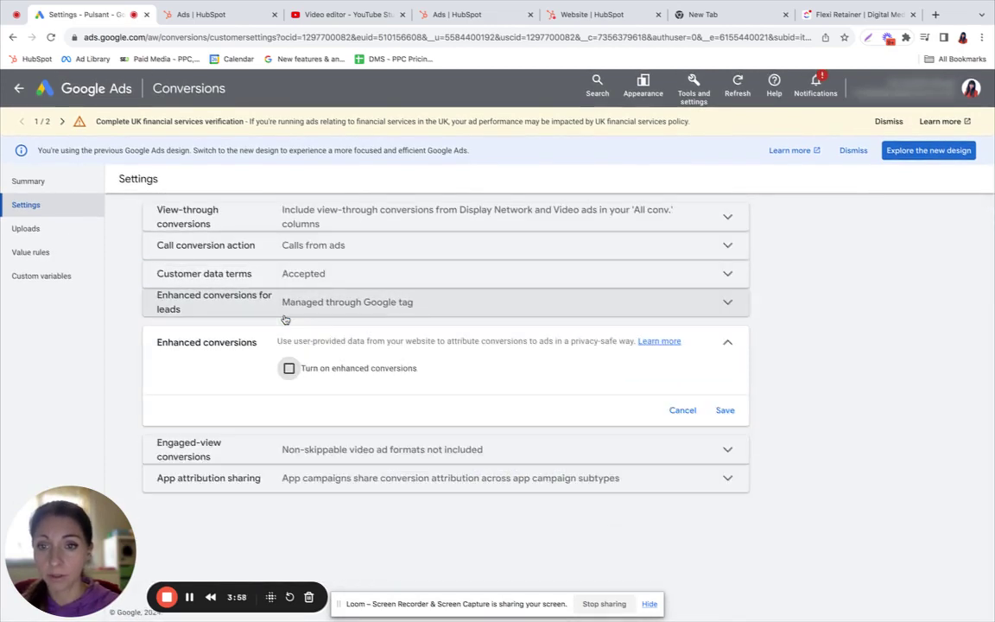
pyautogui.click(288, 368)
pyautogui.click(326, 447)
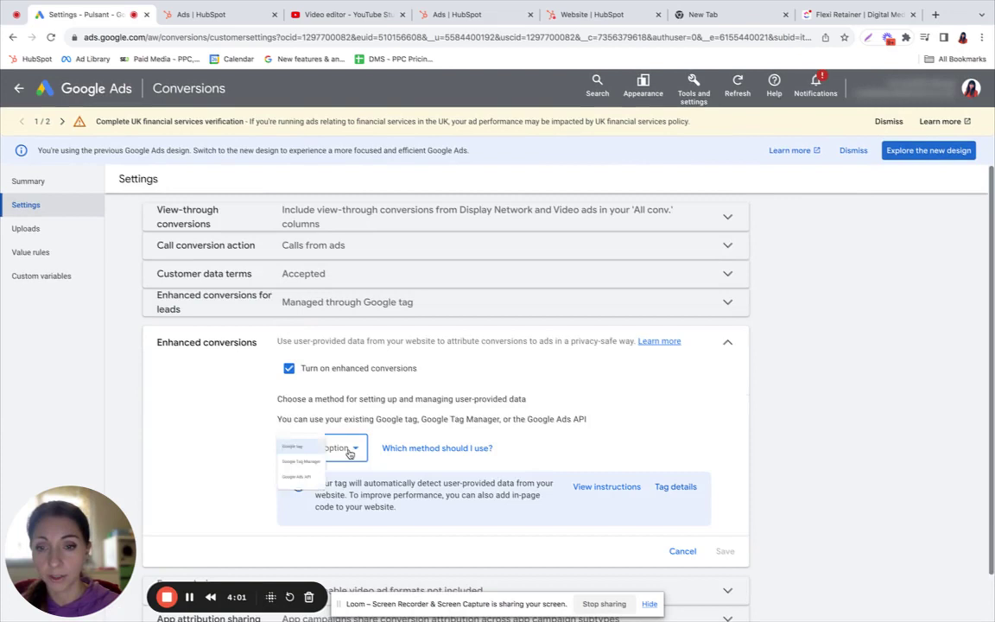
pyautogui.press('Escape')
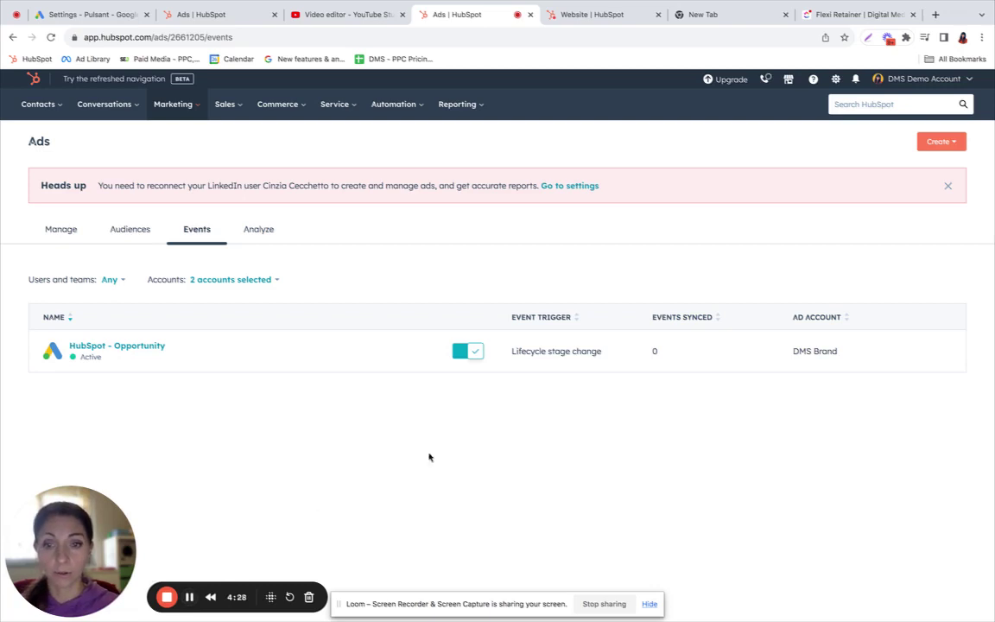
# Start a new Google Ads event and select the DMS Brand ad account
pyautogui.click(945, 144)
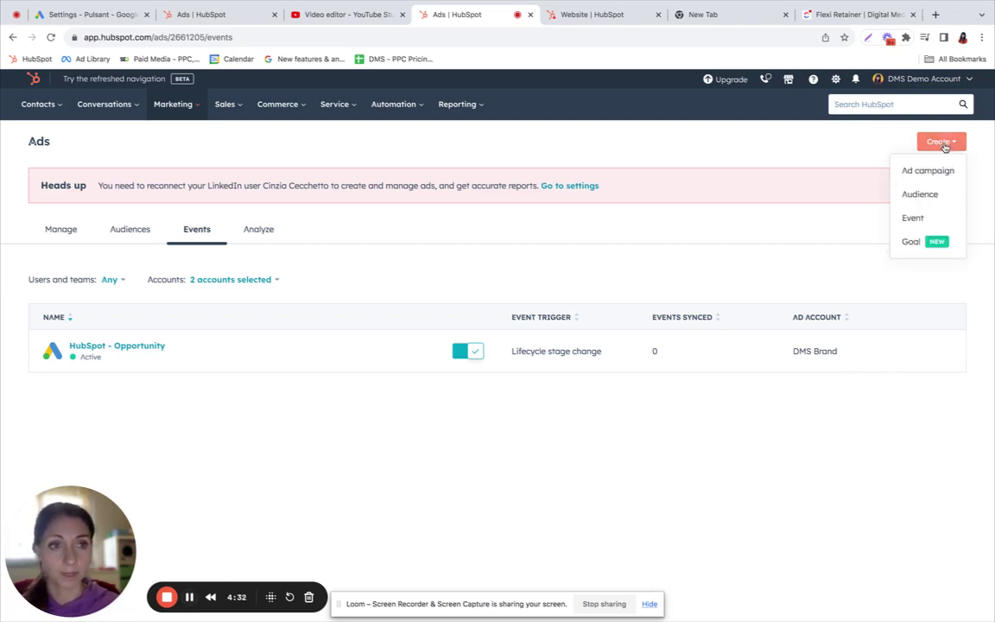
pyautogui.click(917, 218)
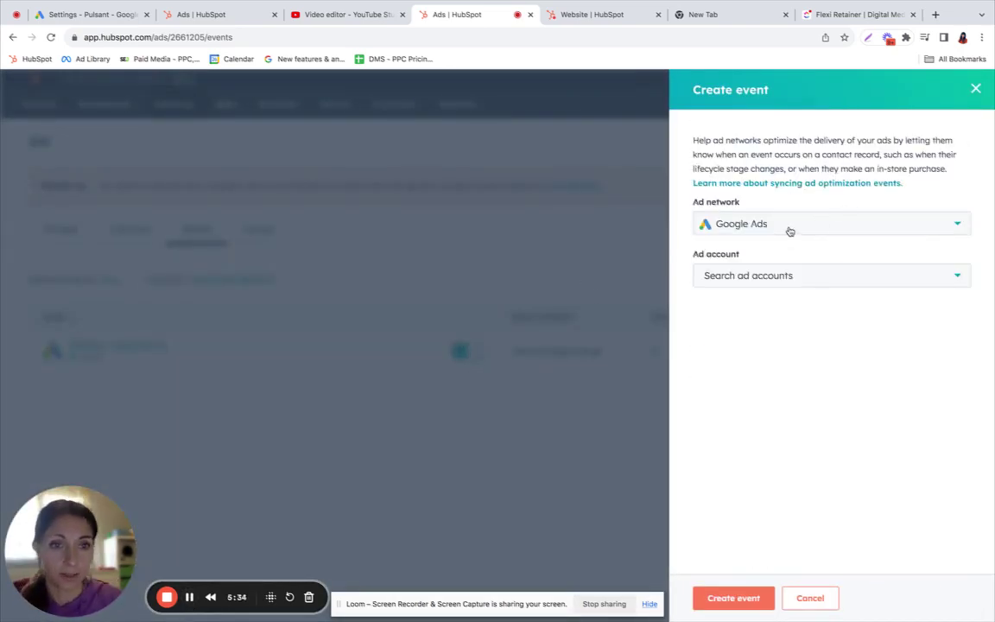
pyautogui.click(788, 278)
pyautogui.click(778, 304)
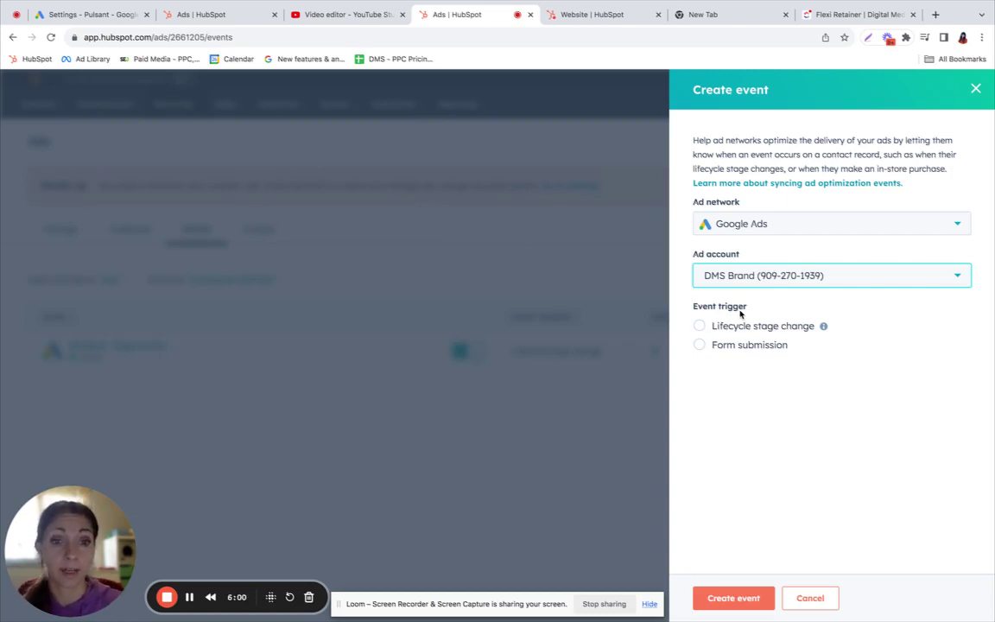
# Trigger the event on lifecycle change to Marketing Qualified Lead, mapped to Google's Submit Lead Form
pyautogui.click(699, 327)
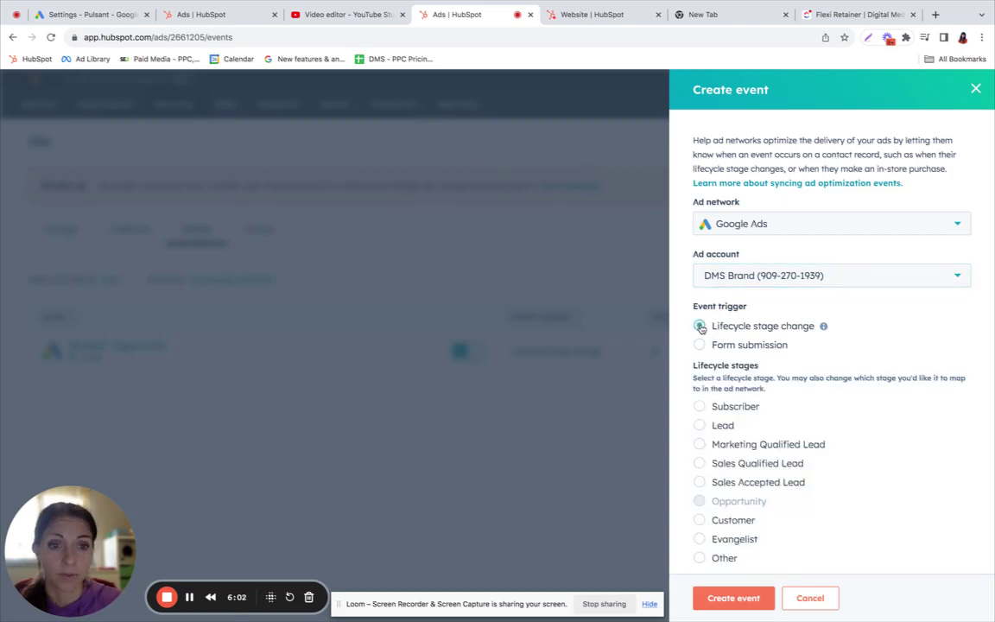
pyautogui.scroll(-2, 760, 375)
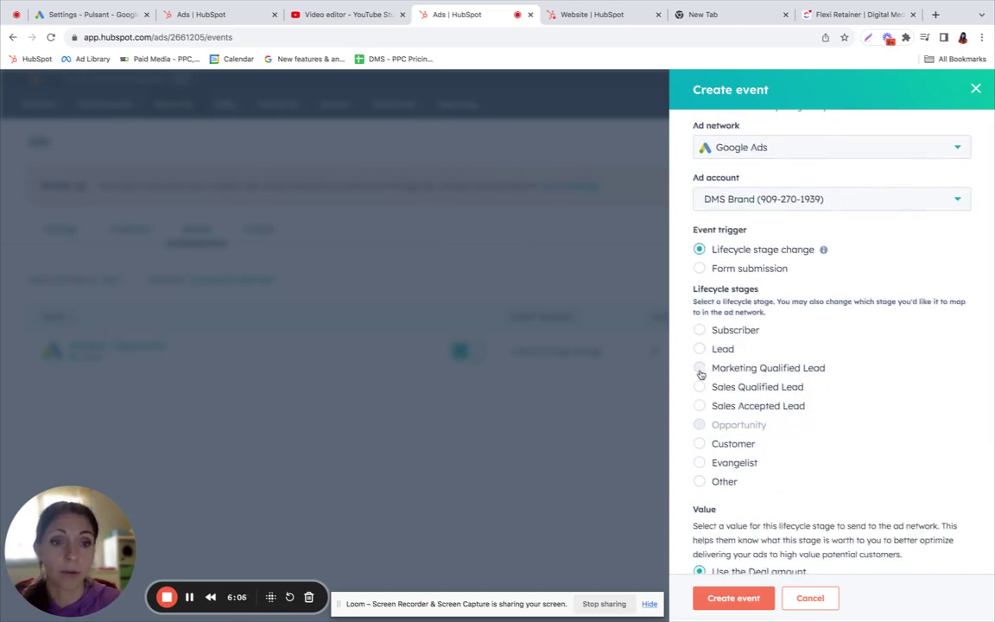
pyautogui.click(700, 370)
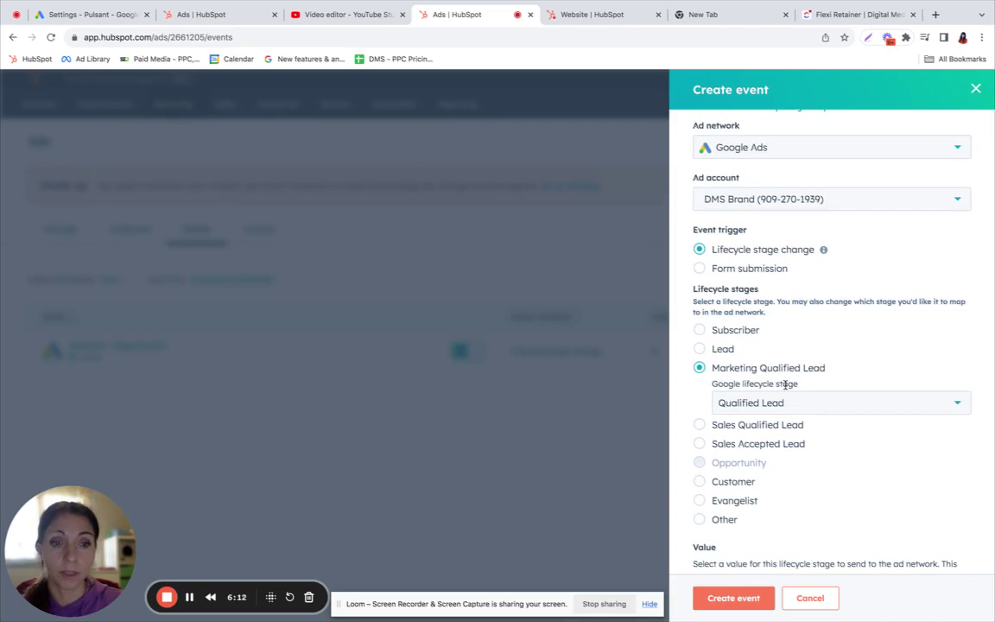
pyautogui.click(793, 403)
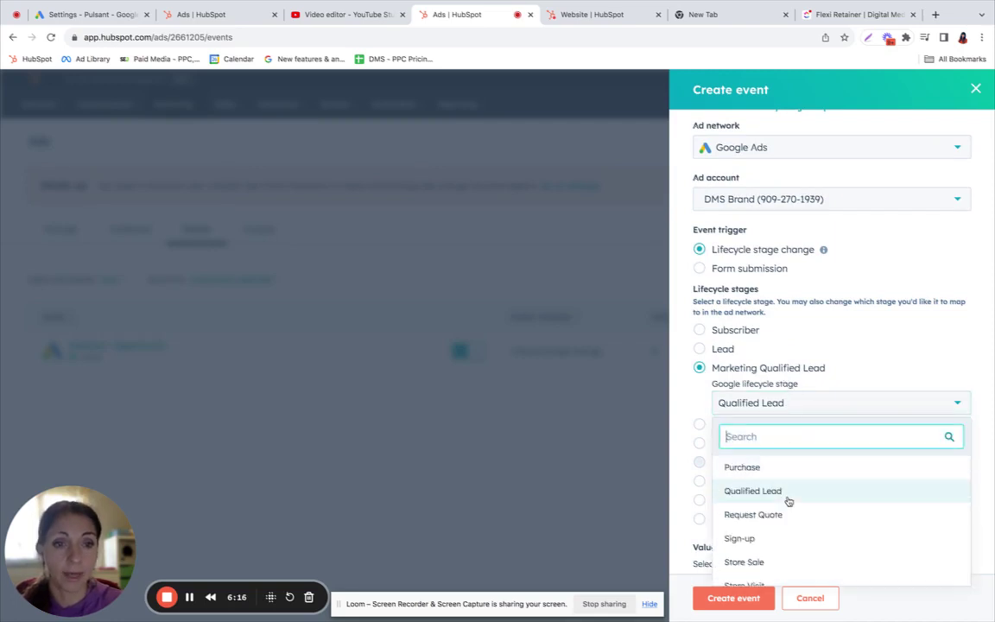
pyautogui.scroll(-2, 788, 501)
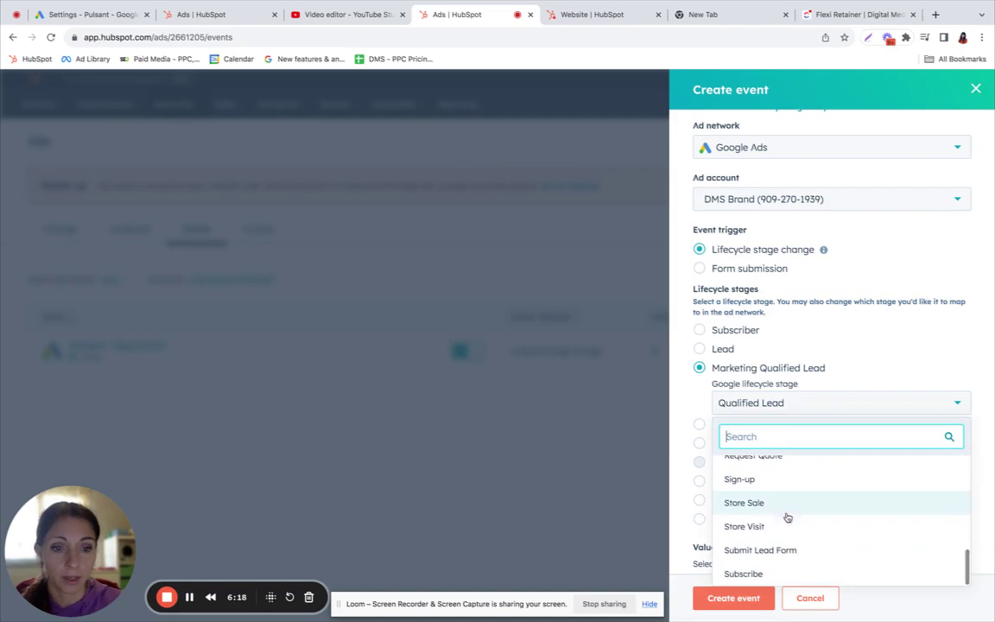
pyautogui.click(788, 553)
pyautogui.scroll(-2, 794, 512)
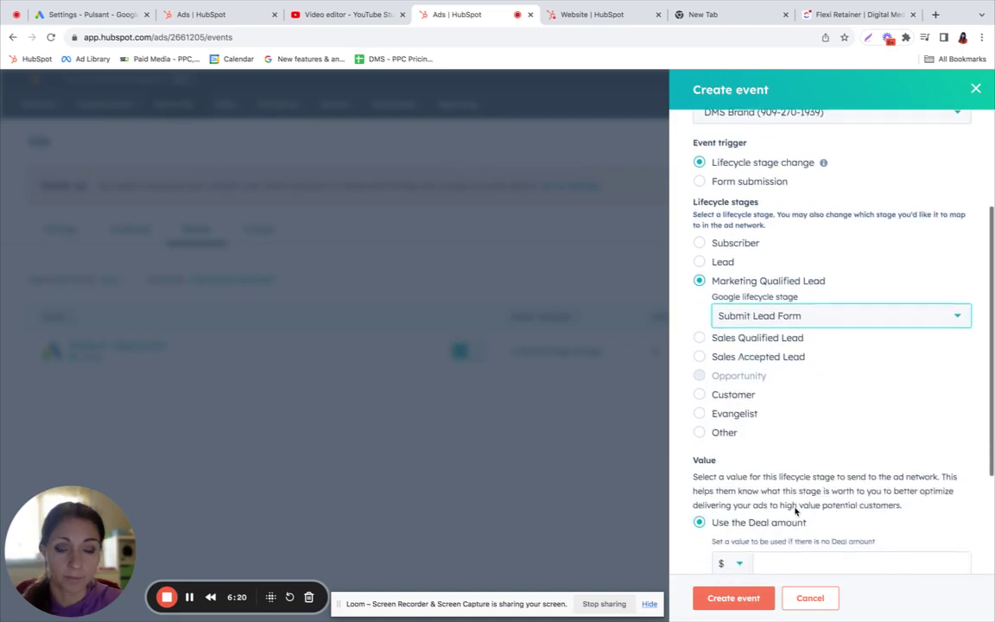
pyautogui.scroll(-1, 794, 511)
pyautogui.scroll(-2, 794, 509)
# Give the event a custom value of 1 instead of the deal amount
pyautogui.scroll(-1, 794, 509)
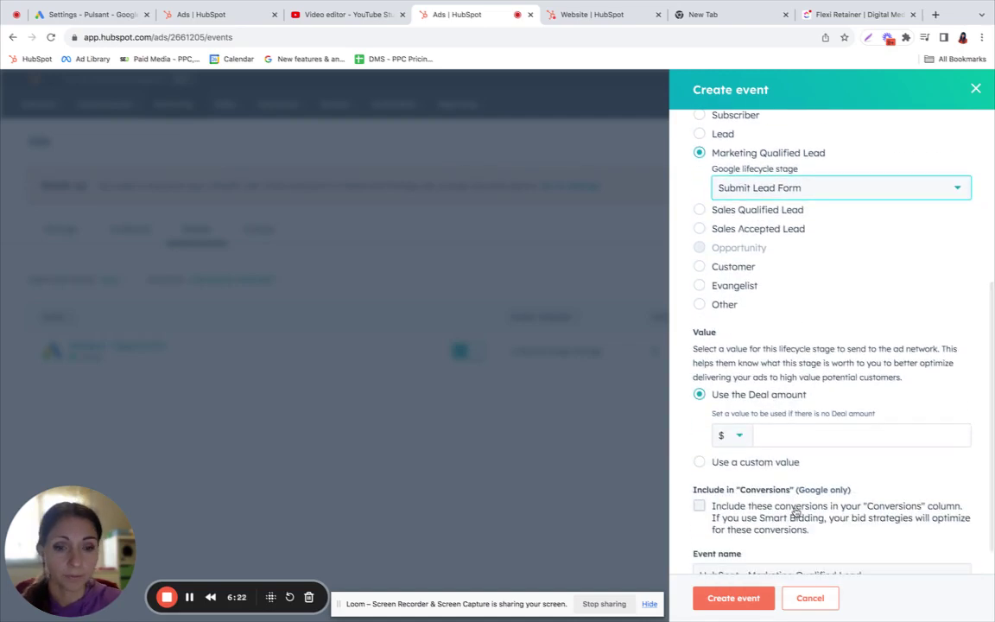
pyautogui.scroll(-1, 775, 466)
pyautogui.scroll(-1, 743, 466)
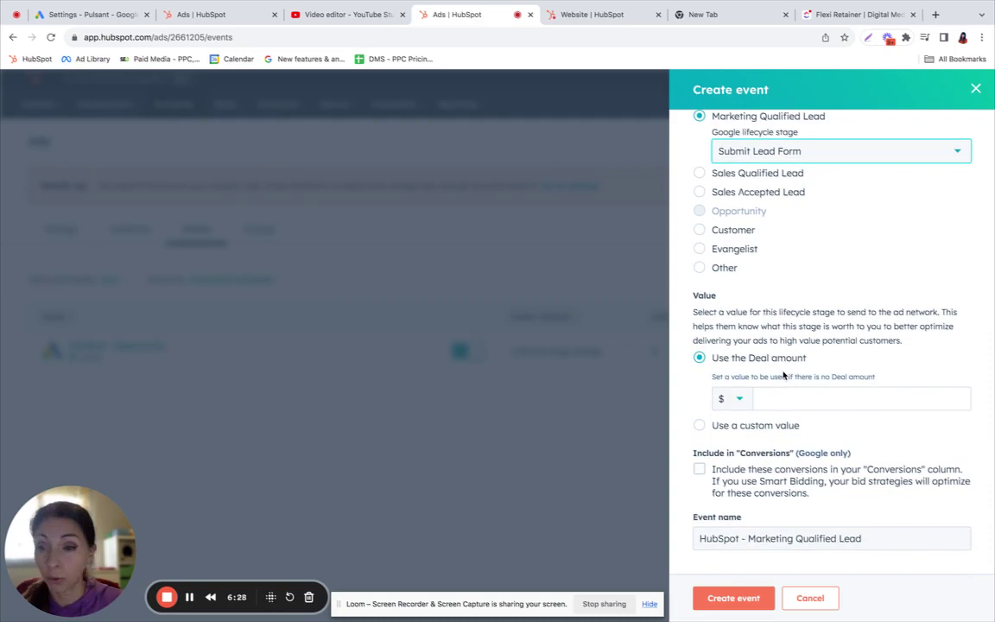
pyautogui.click(699, 426)
pyautogui.click(782, 421)
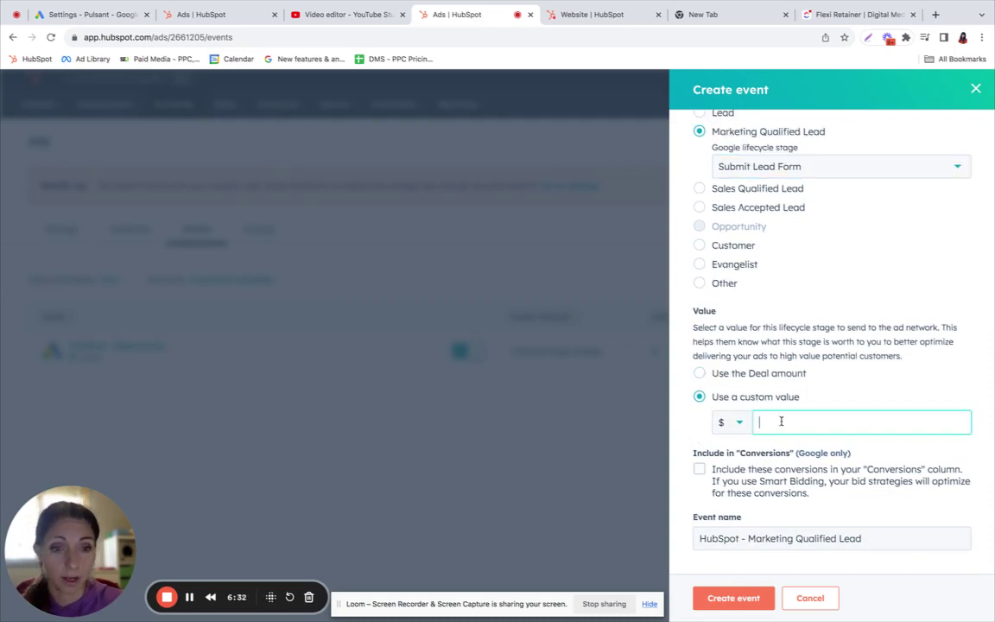
pyautogui.write('1')
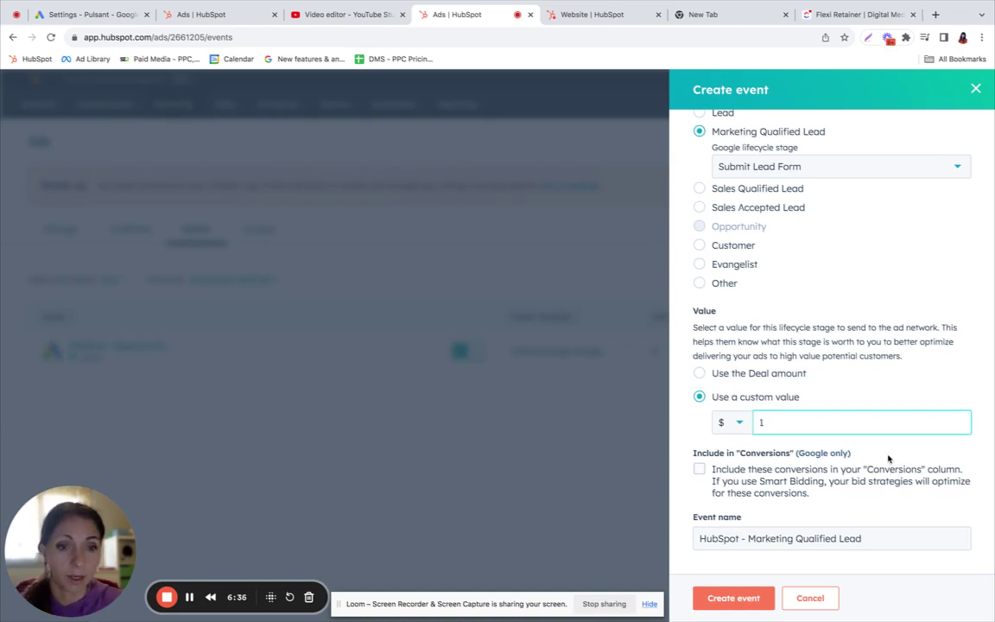
# Include the event in the Conversions column and create the Marketing Qualified Lead event
pyautogui.rightClick(888, 459)
pyautogui.click(922, 455)
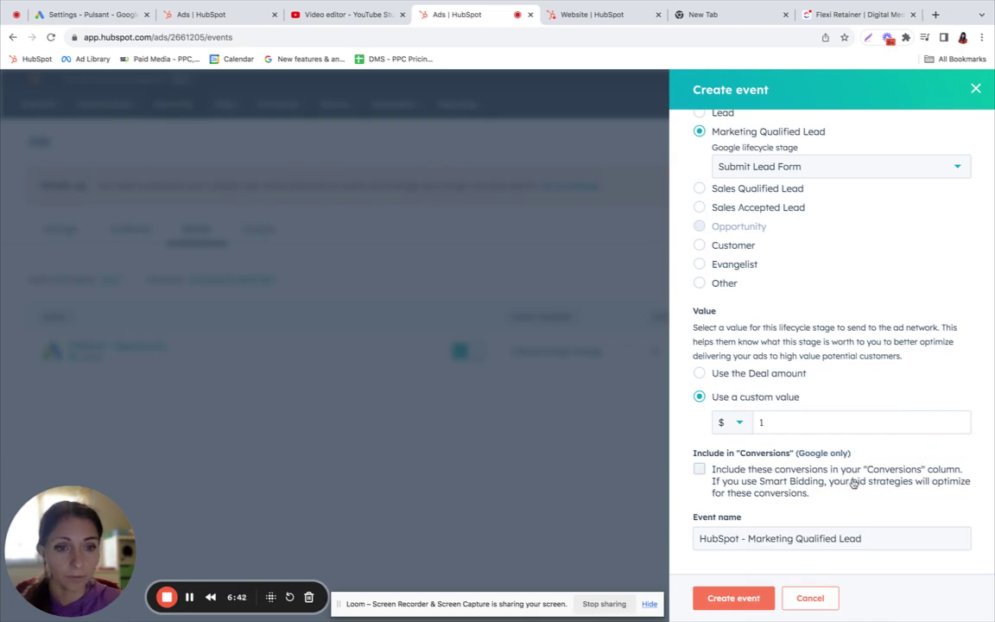
pyautogui.click(699, 471)
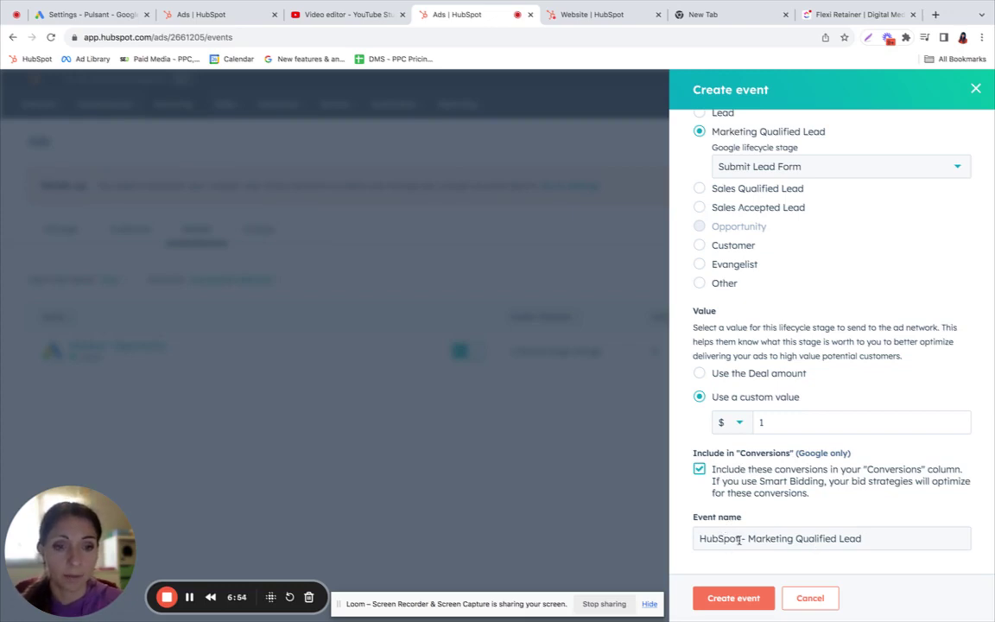
pyautogui.click(736, 599)
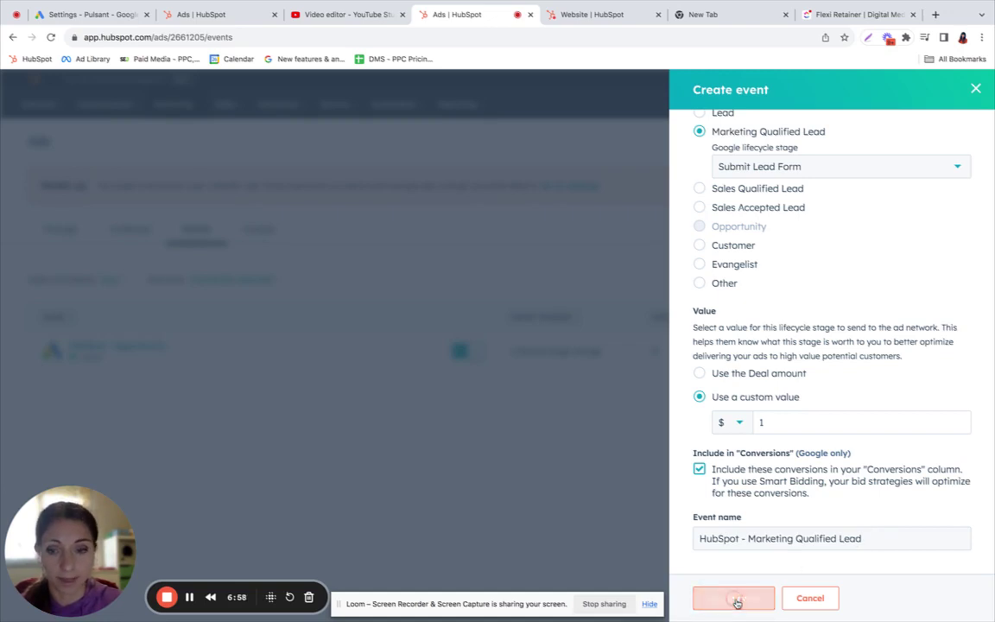